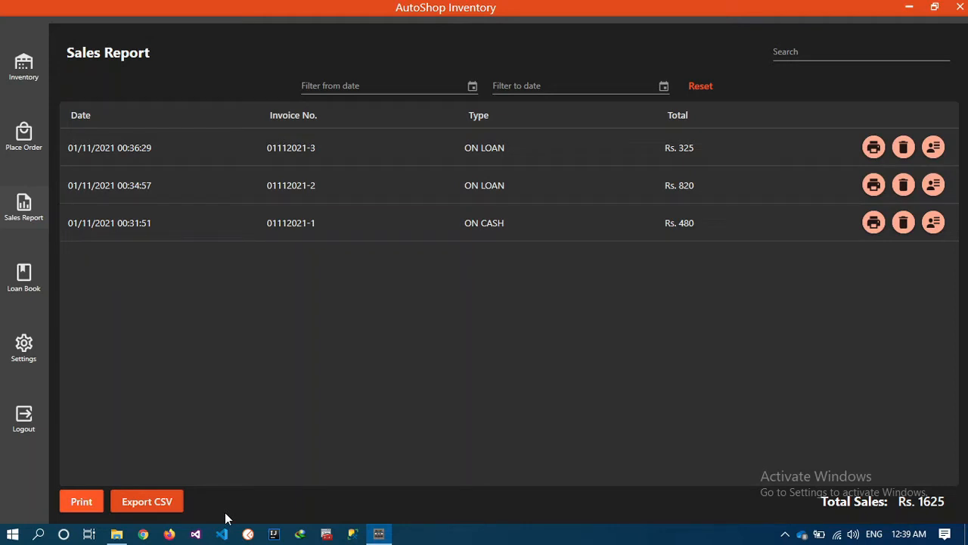
- Export the sales report as CSV to the Desktop, replacing orders.csv, and minimize the inventory window
left_click(178, 506)
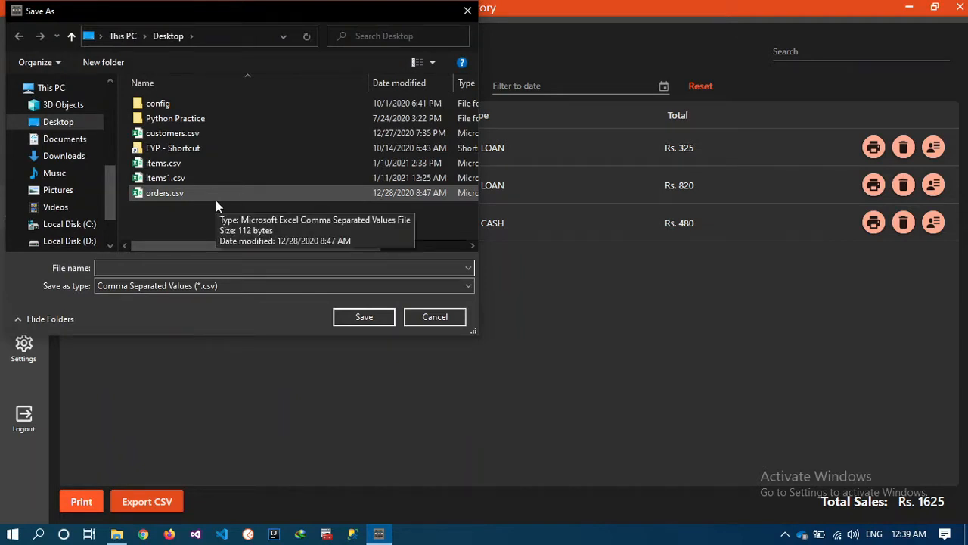
double_click(189, 194)
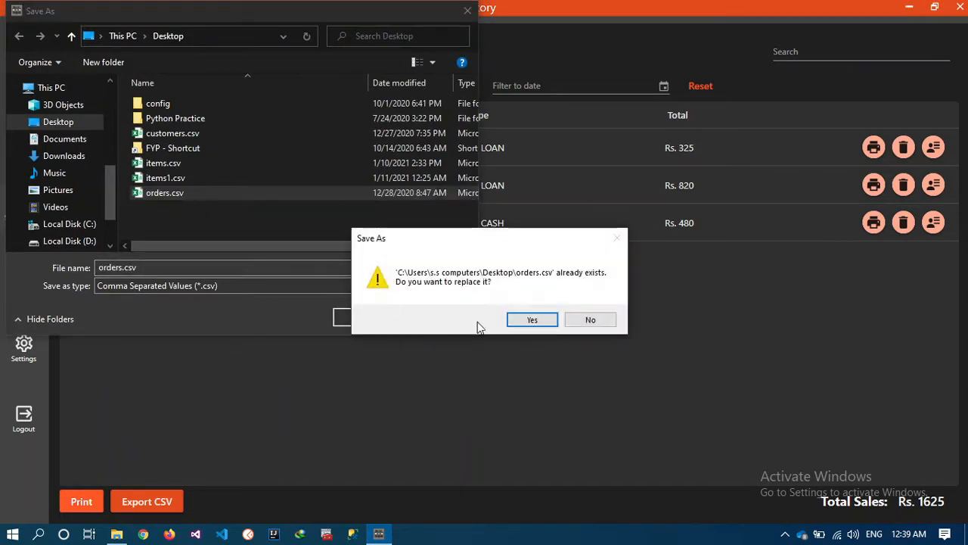
left_click(513, 324)
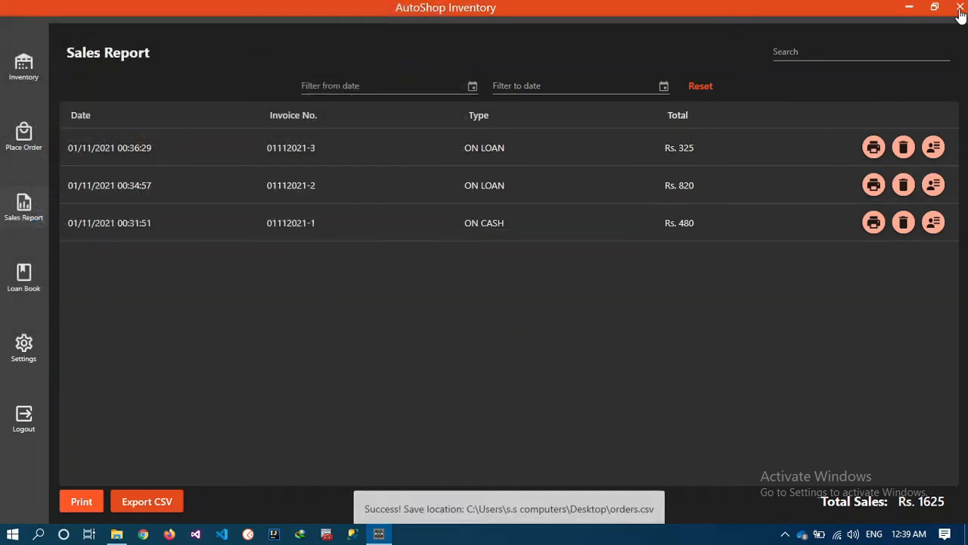
left_click(910, 9)
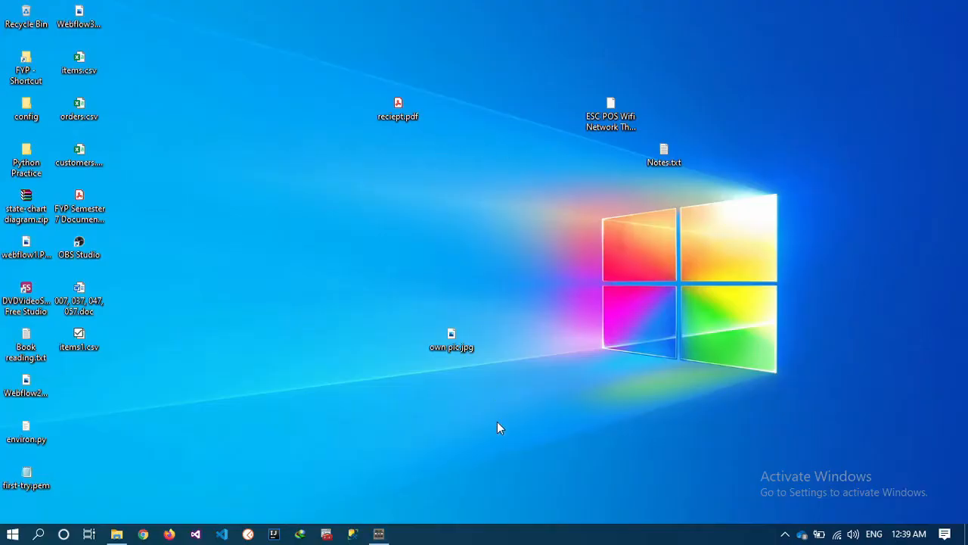
left_click(402, 107)
double_click(403, 106)
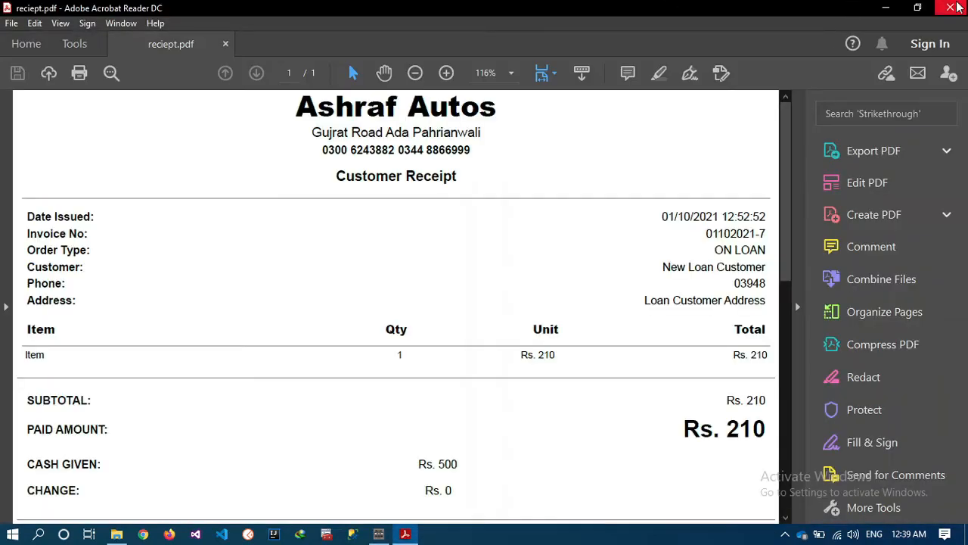
left_click(951, 7)
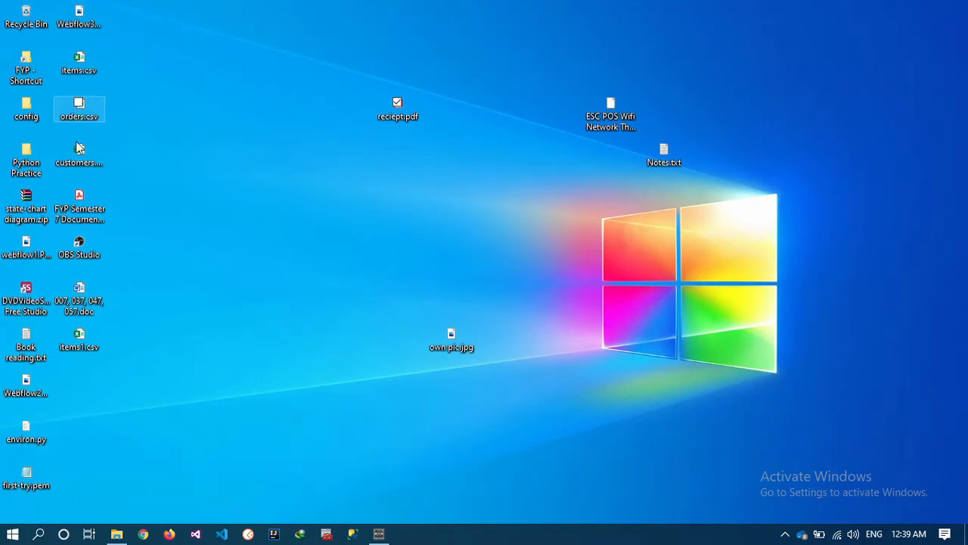
- Open orders.csv from the desktop, widen the Date column to read the exported orders, and close the file without saving
double_click(91, 121)
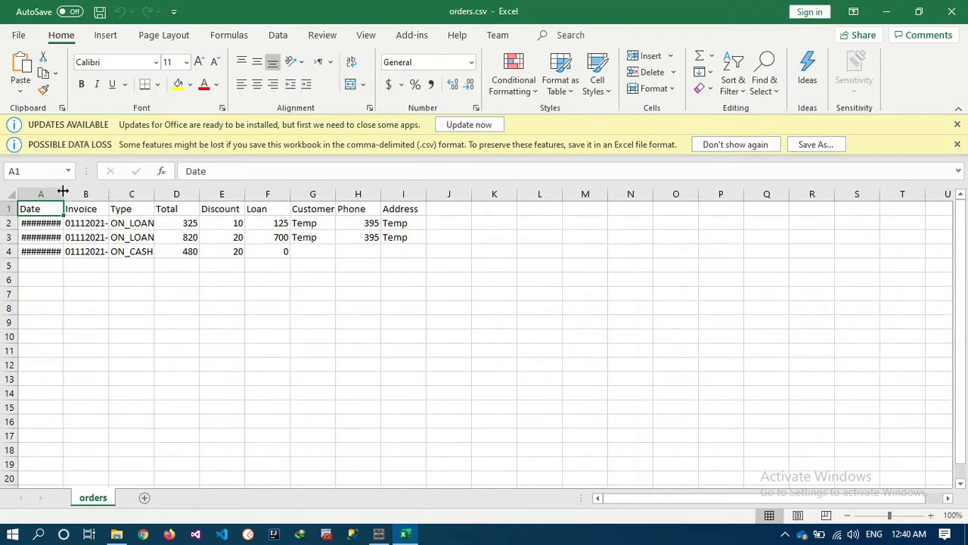
left_click_drag(64, 196, 160, 197)
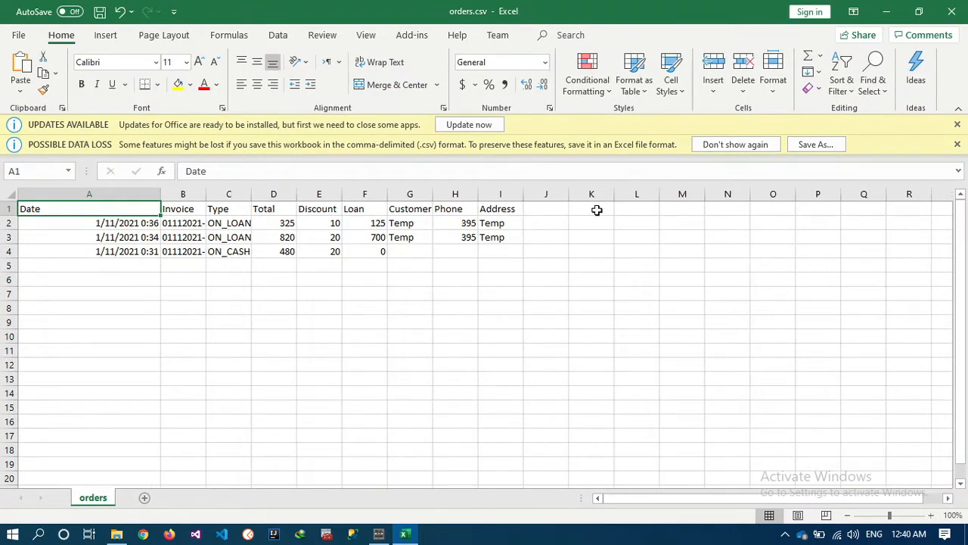
left_click(952, 11)
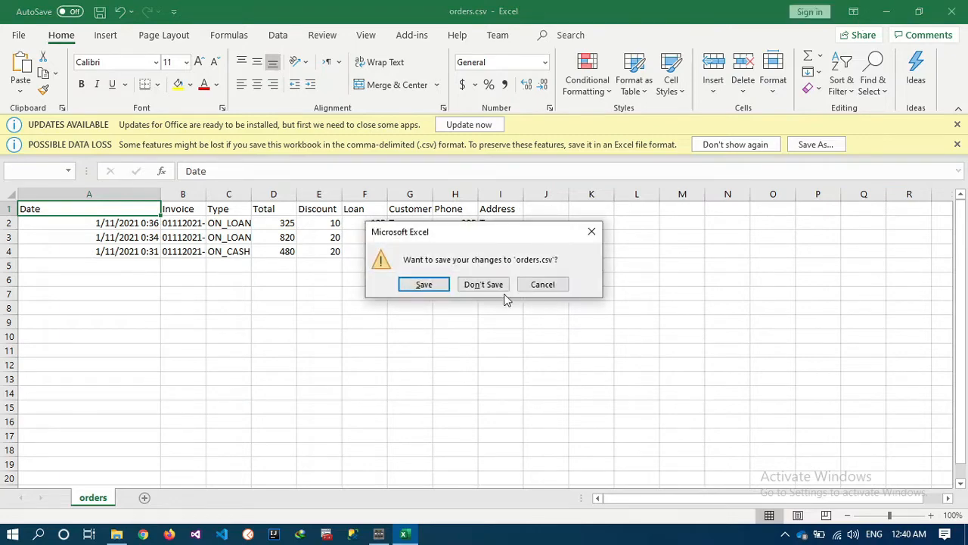
left_click(483, 284)
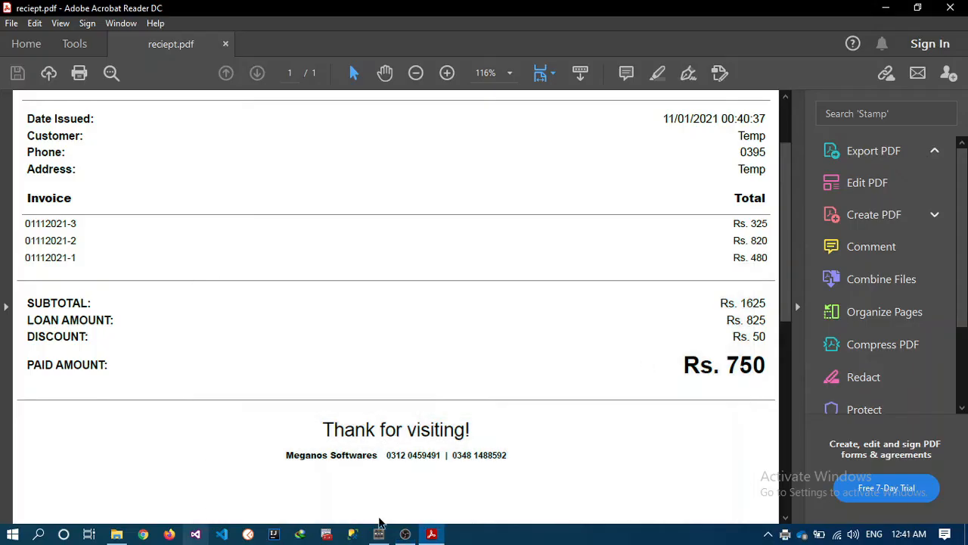
- Switch to AutoShop Inventory, bring up the save dialog for printing the whole sales report to PDF, and cancel it
left_click(379, 534)
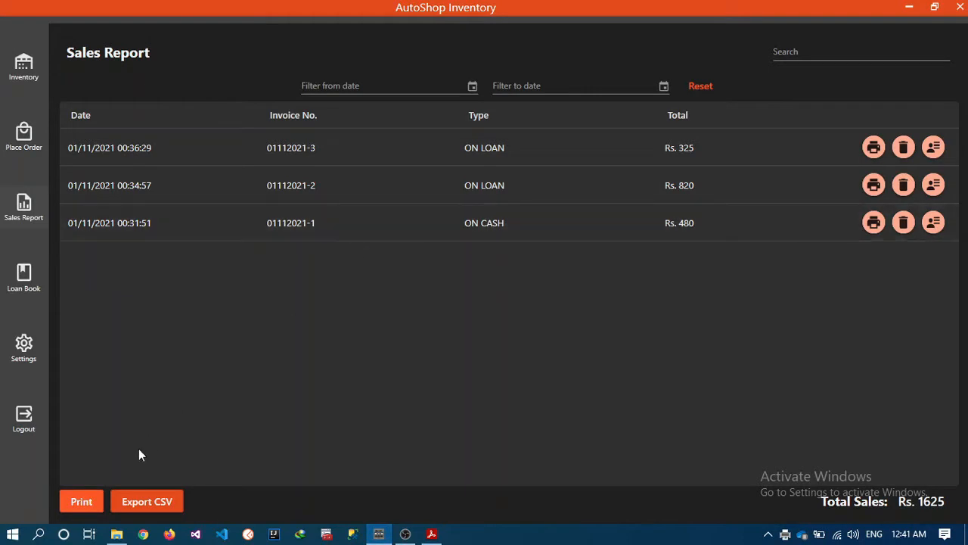
left_click(83, 501)
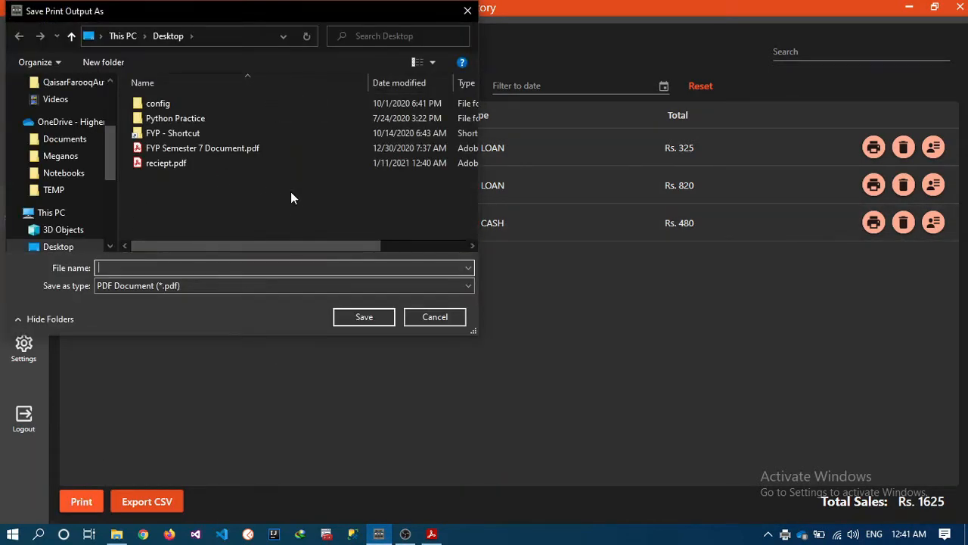
left_click(437, 318)
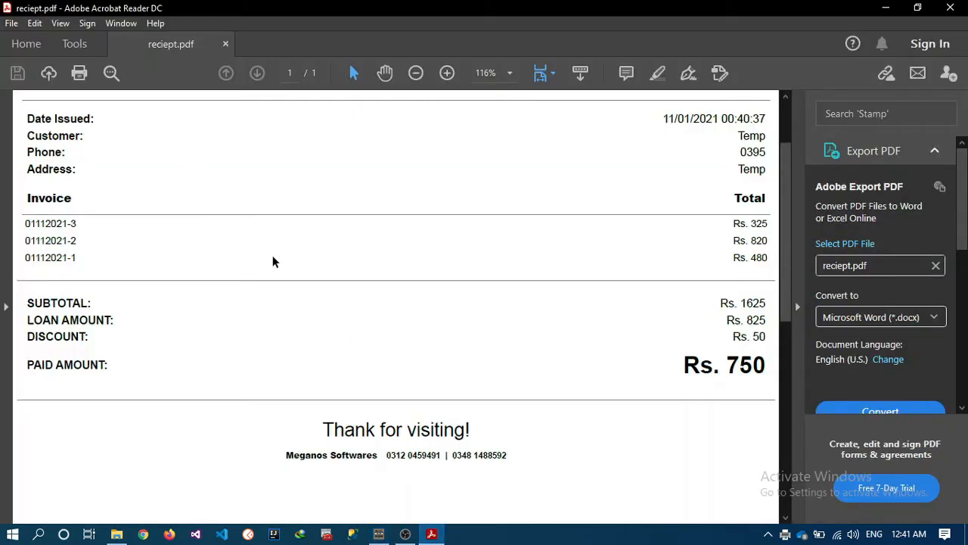
- Examine the invoice list, subtotal, loan, discount and paid amounts in the printed reciept.pdf and close it
scroll(272, 261, "down", 3)
scroll(273, 261, "up", 1)
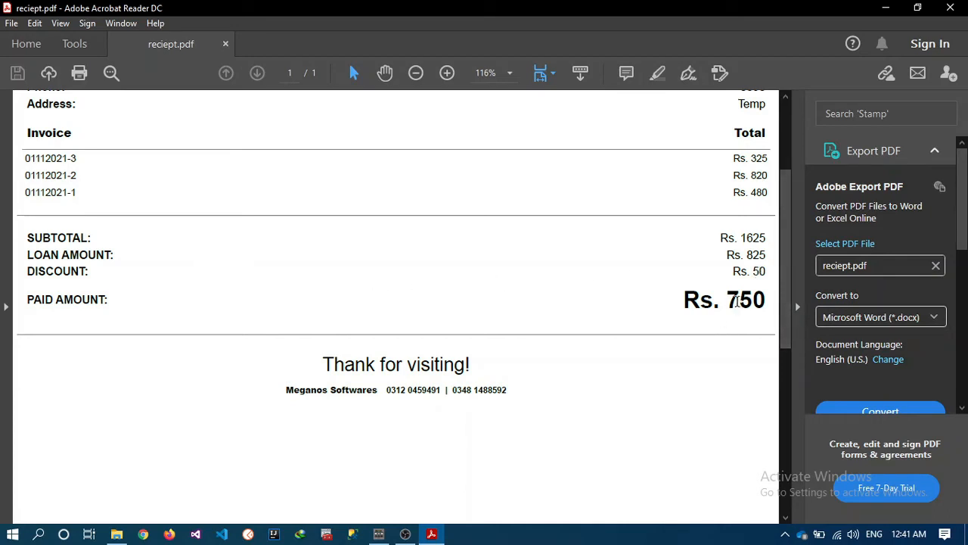
left_click_drag(729, 301, 737, 261)
left_click(564, 285)
left_click(701, 301)
double_click(746, 238)
left_click(950, 7)
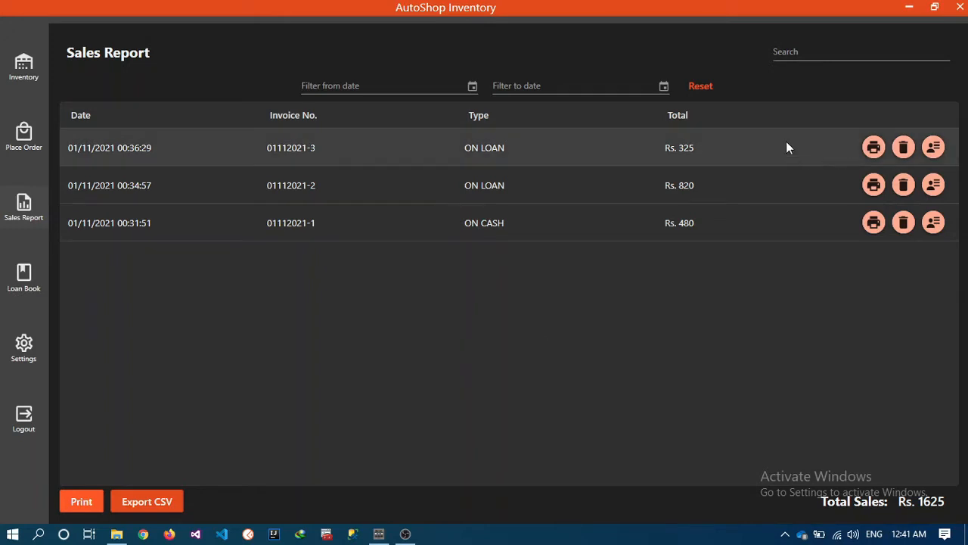
- Search the sales report for 3, 2 and 1 in turn, clearing the search each time
left_click(787, 51)
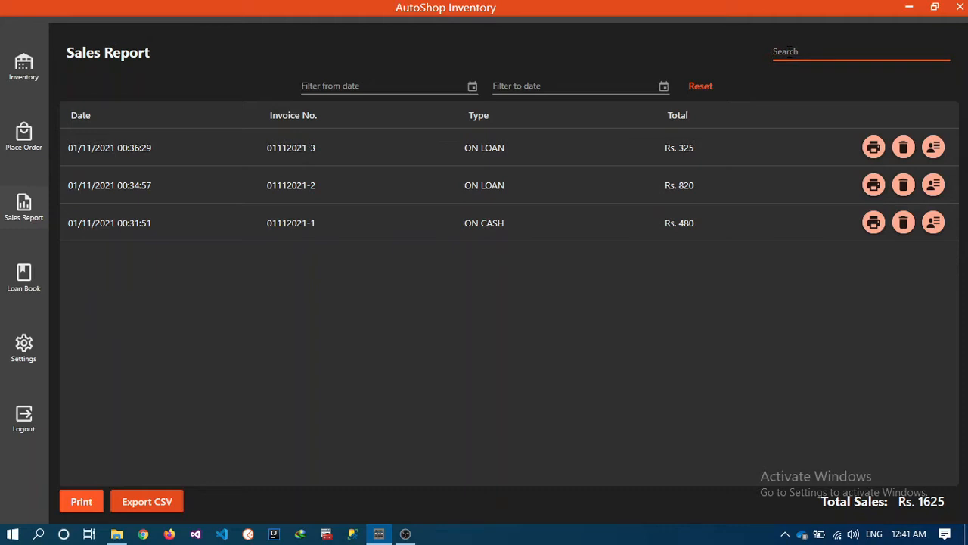
type("3")
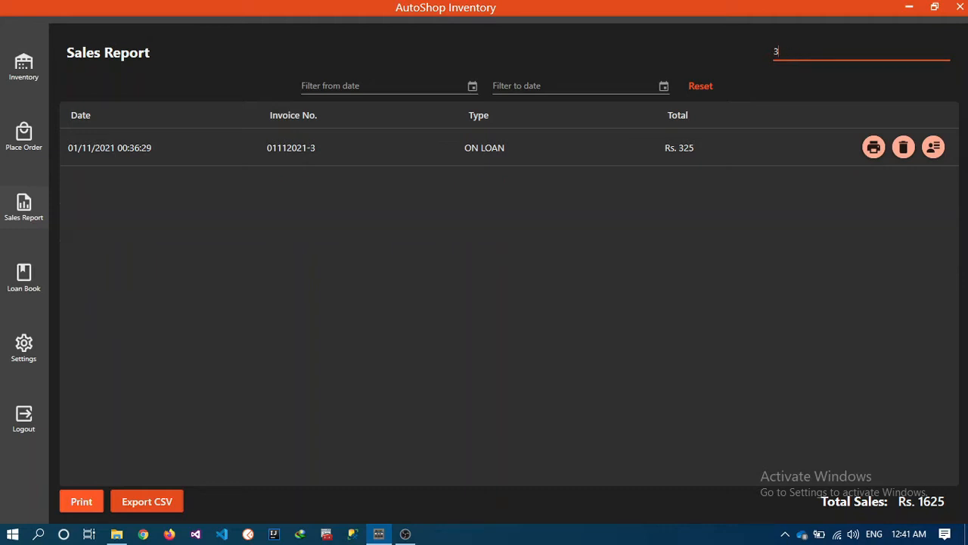
key("BackSpace")
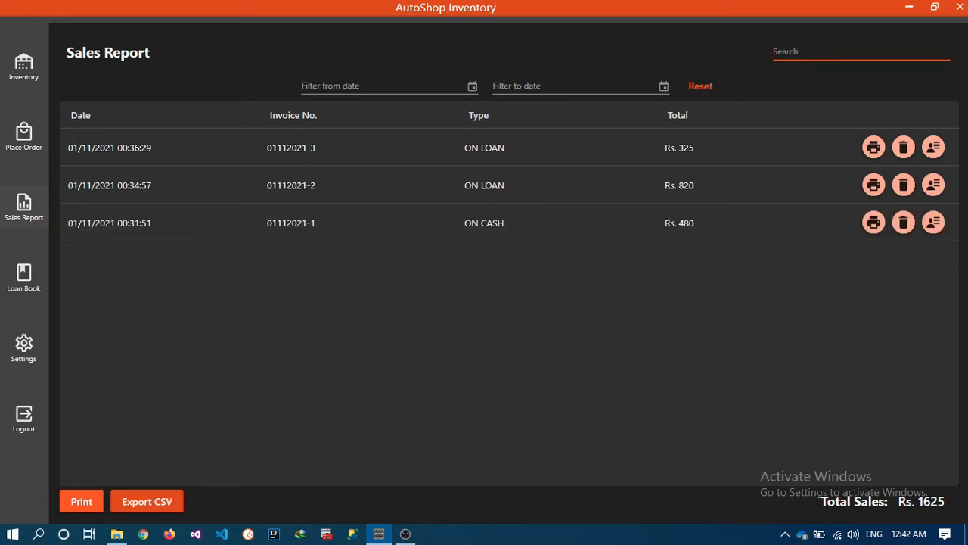
type("2")
key("BackSpace")
type("1")
key("BackSpace")
- Search the sales report for 9, 909 and 19 in turn, clearing the search each time
type("9")
key("BackSpace")
type("909")
key("BackSpace")
key("BackSpace")
key("BackSpace")
type("19")
key("BackSpace")
key("BackSpace")
- Search for the topmost sale's full invoice number, change the number's last digit to 4, and clear the search
type("01112021-3")
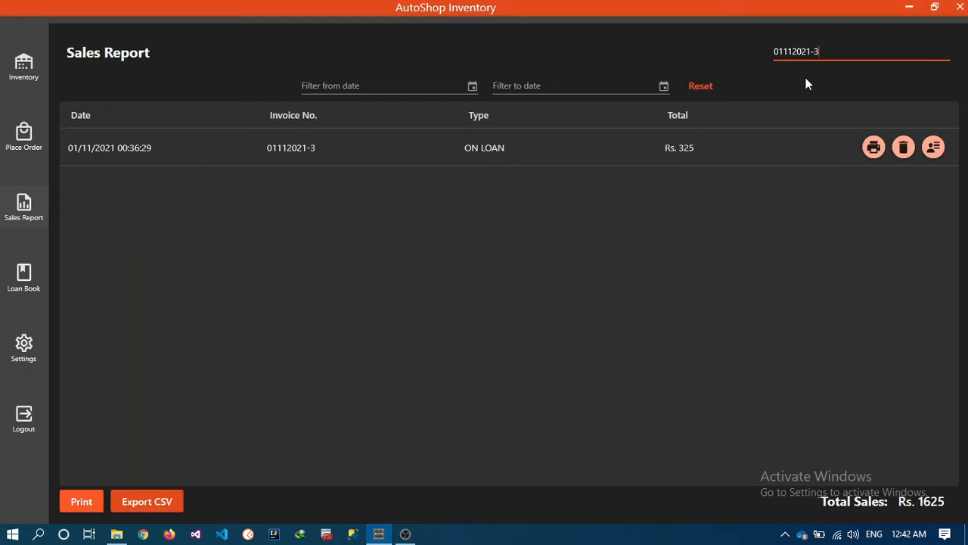
key("BackSpace")
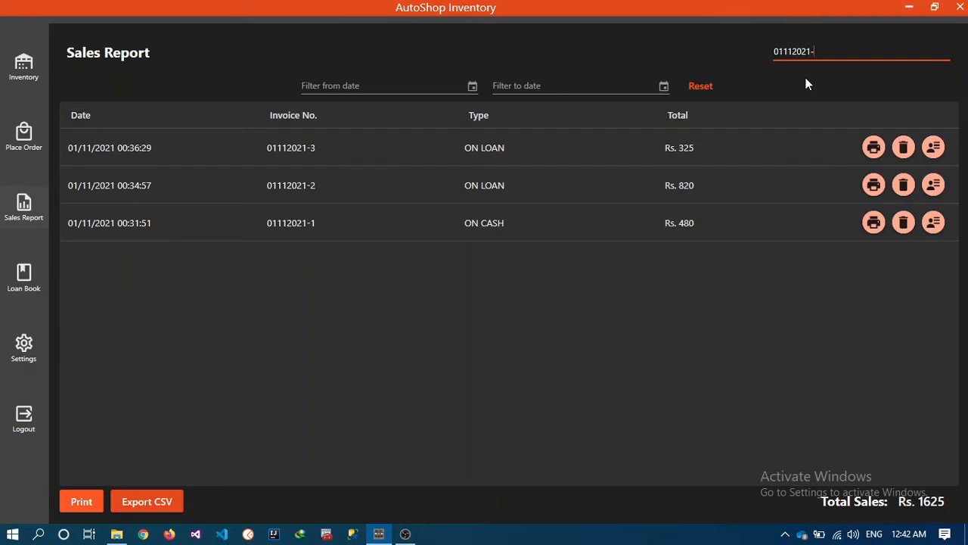
type("4")
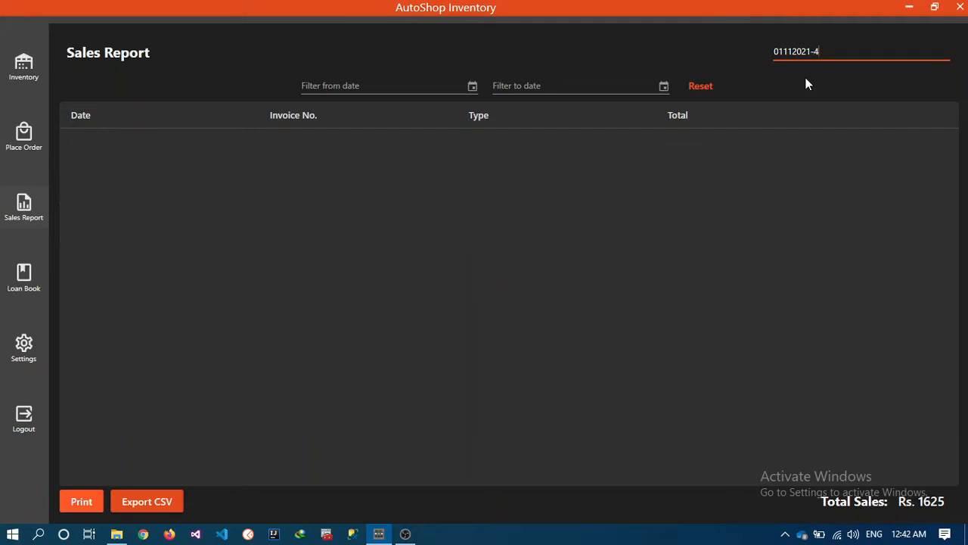
key("ctrl+a")
key("BackSpace")
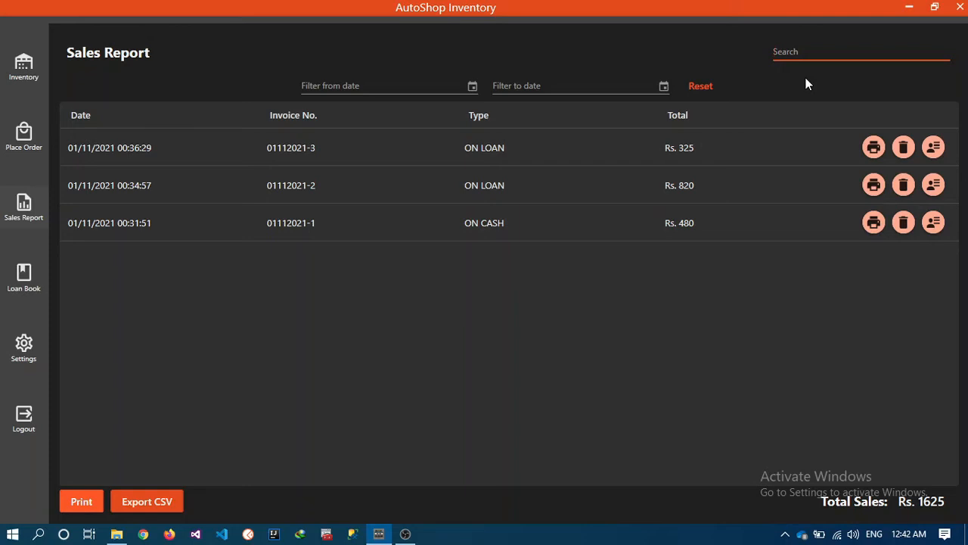
- Filter the sales report from 01/01/2021 to 23/01/2021 and reset the date filter
left_click(472, 86)
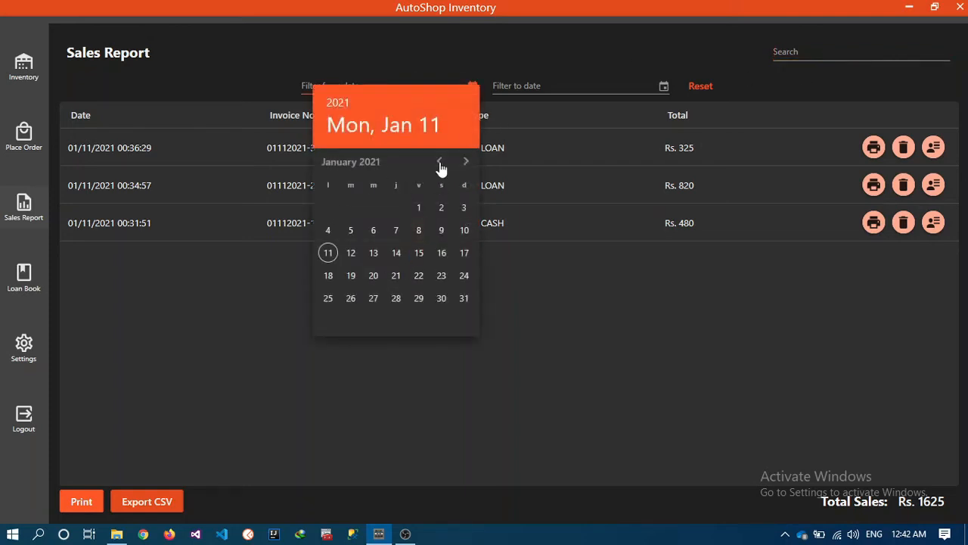
left_click(419, 208)
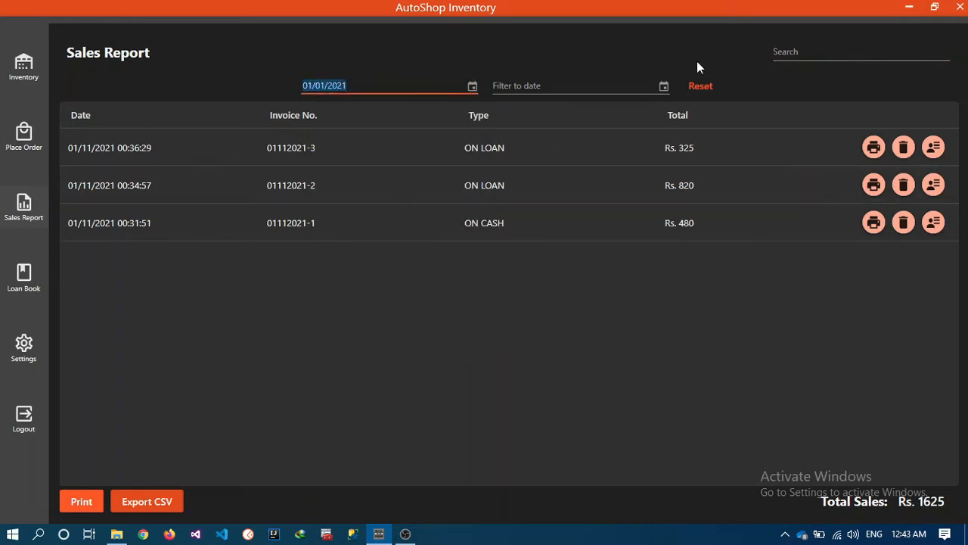
left_click(664, 87)
left_click(633, 276)
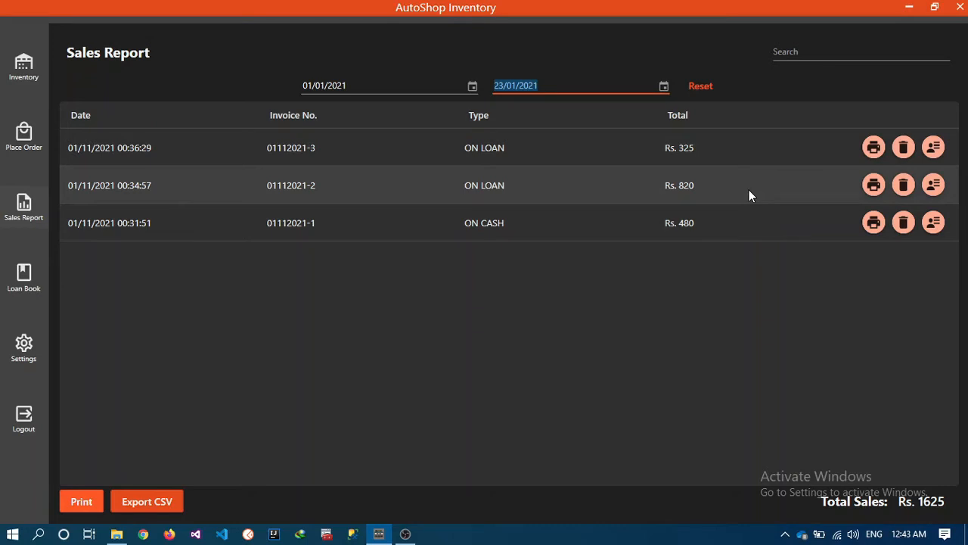
left_click(702, 88)
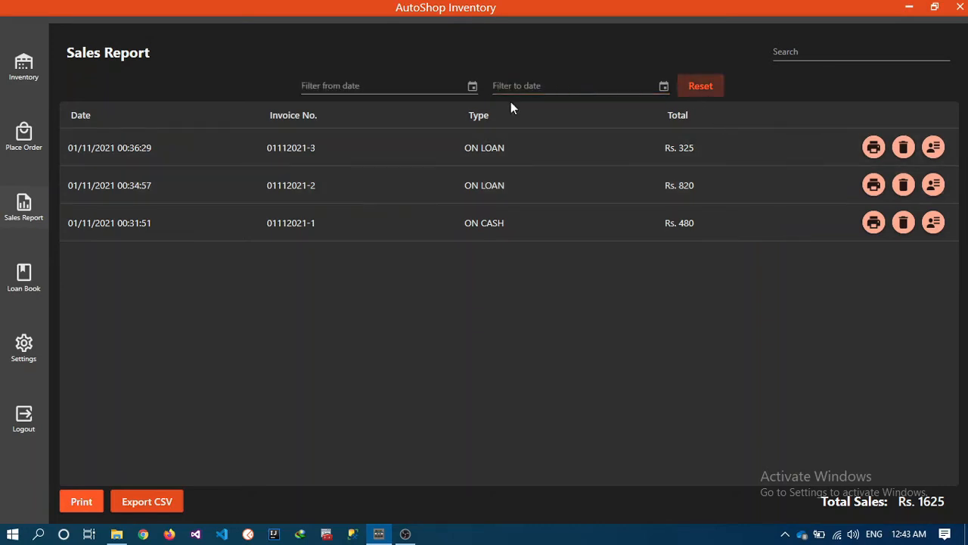
- Filter the sales report from 12/01/2021 with no end date and reset the filter
left_click(472, 86)
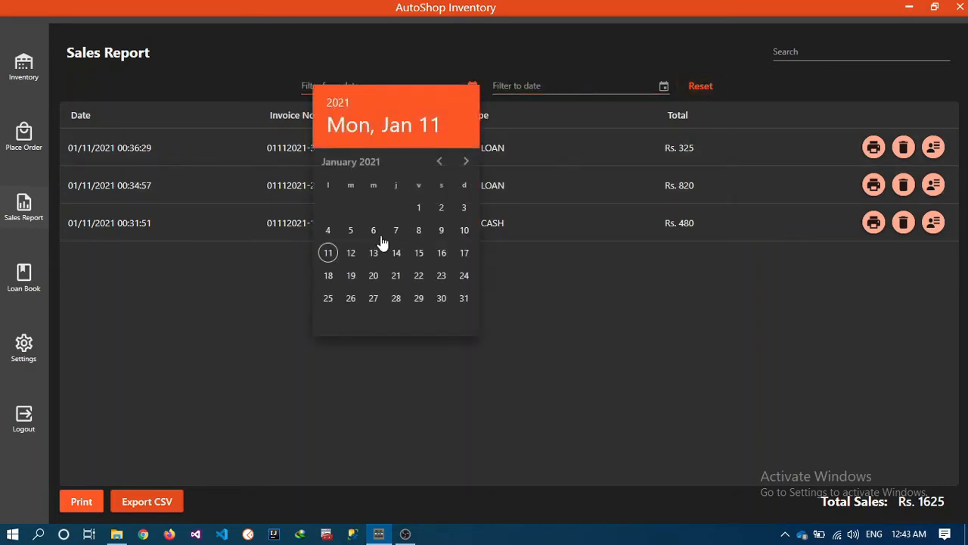
left_click(350, 253)
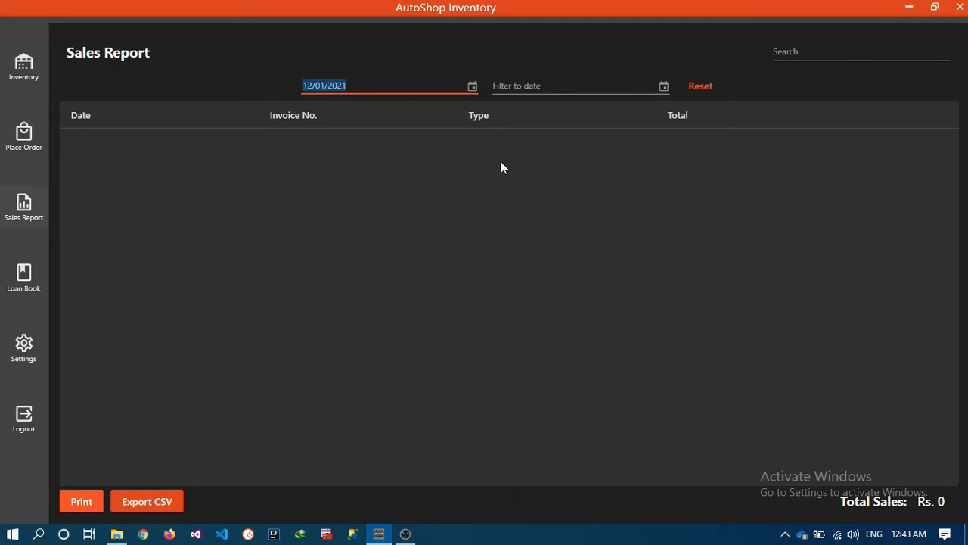
left_click(703, 91)
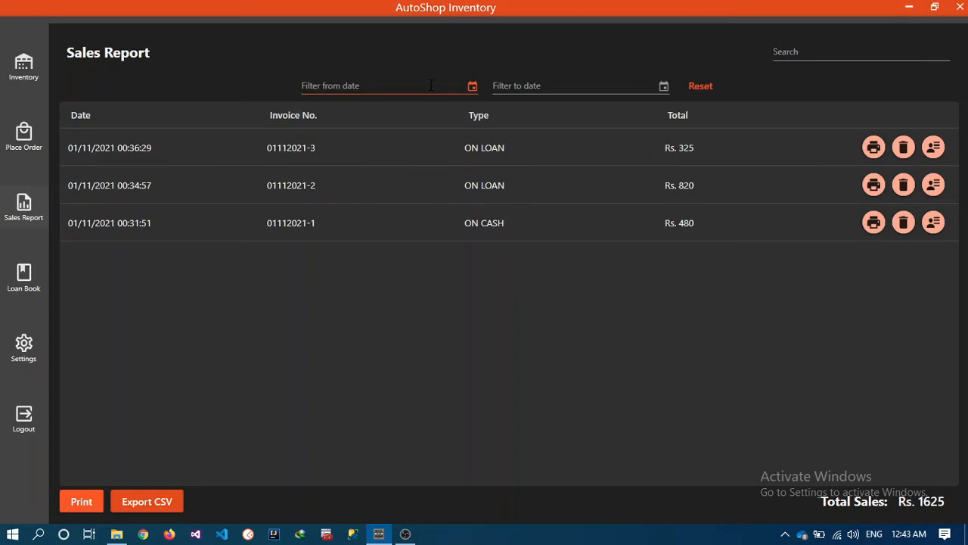
left_click(473, 86)
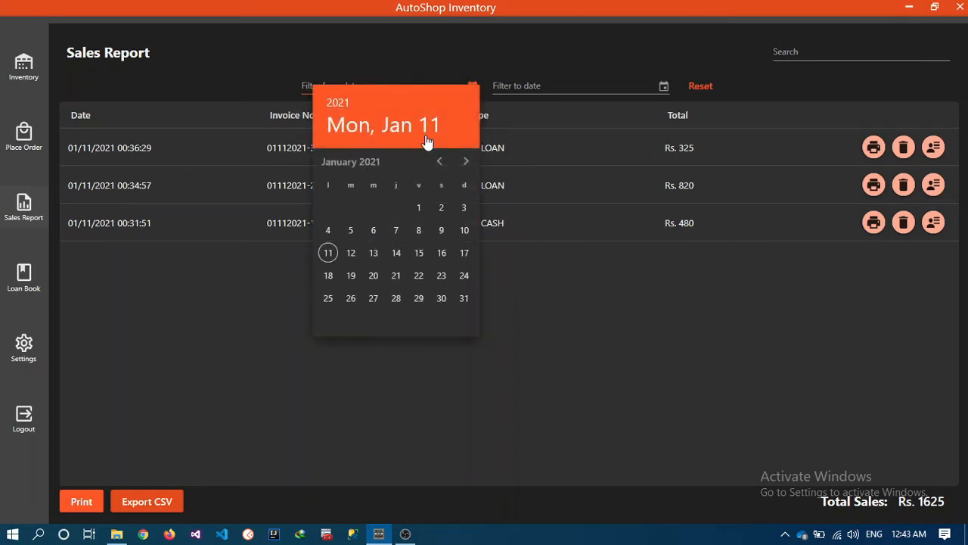
left_click(662, 87)
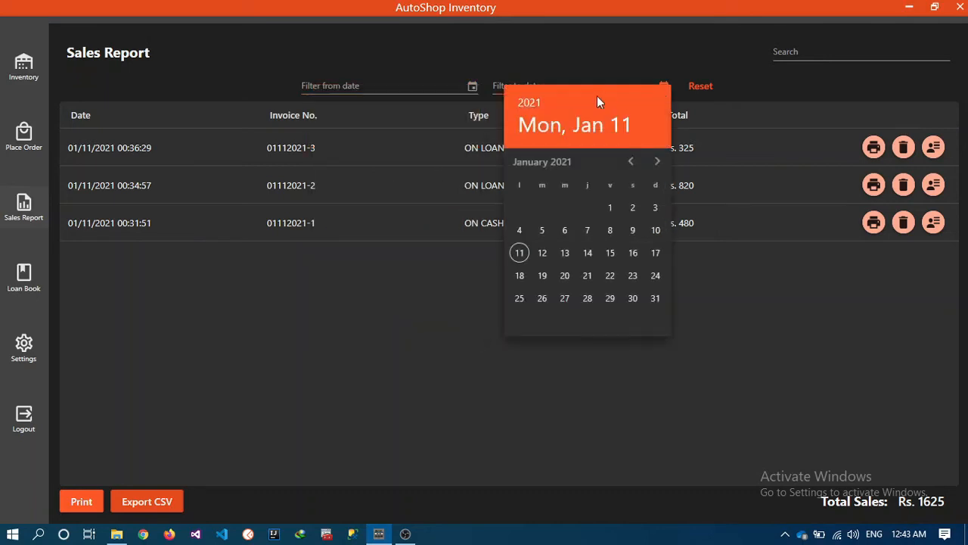
left_click(717, 288)
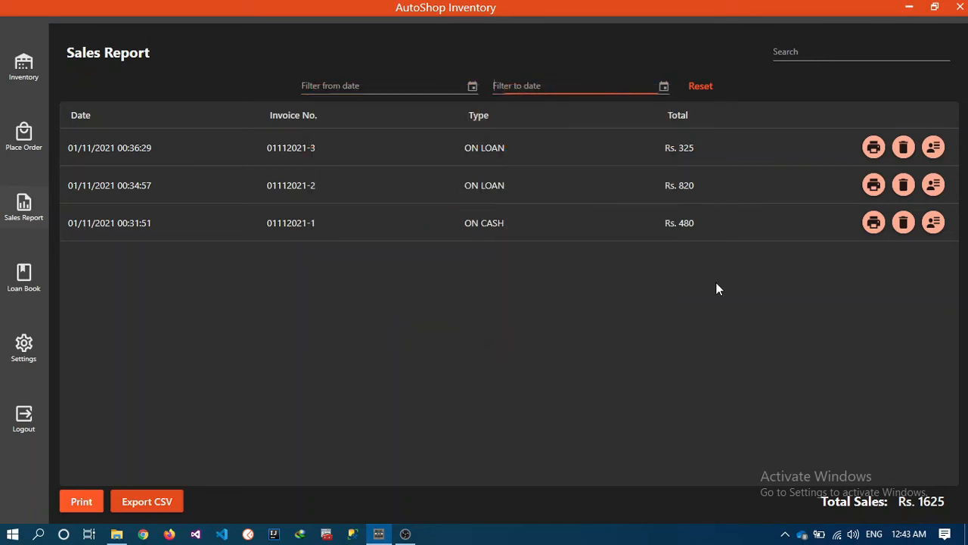
- Print the receipt of the topmost sale, the Rs. 325 loan order, to PDF on the Desktop, replacing reciept.pdf
left_click(875, 148)
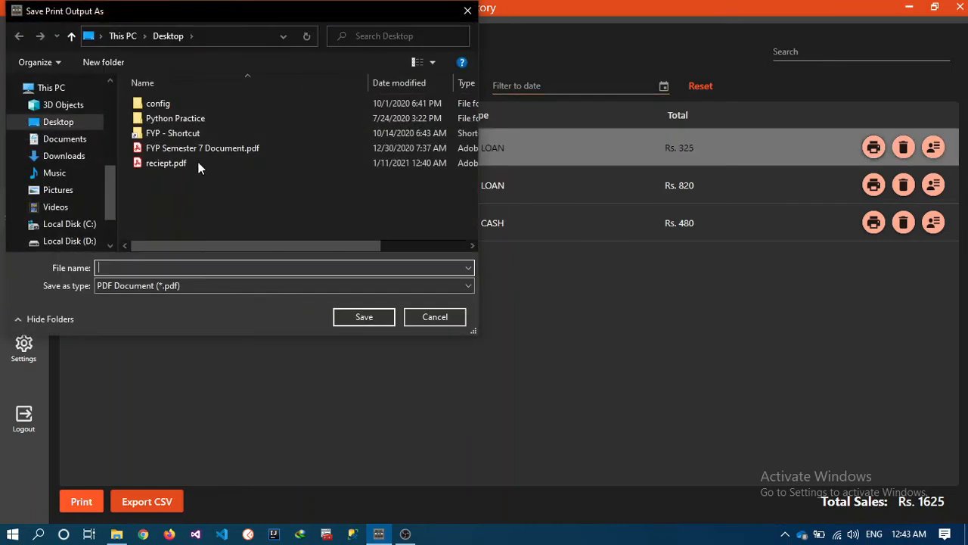
double_click(173, 163)
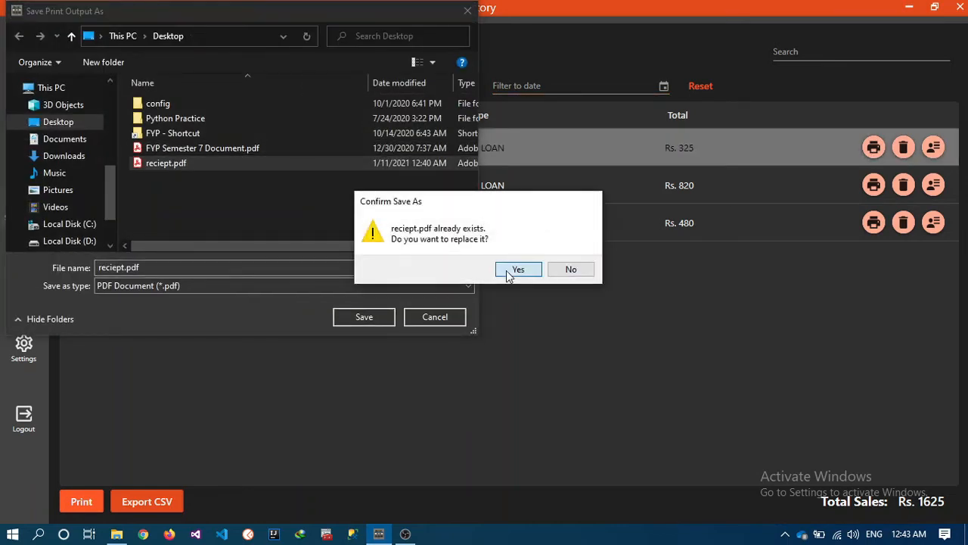
left_click(506, 270)
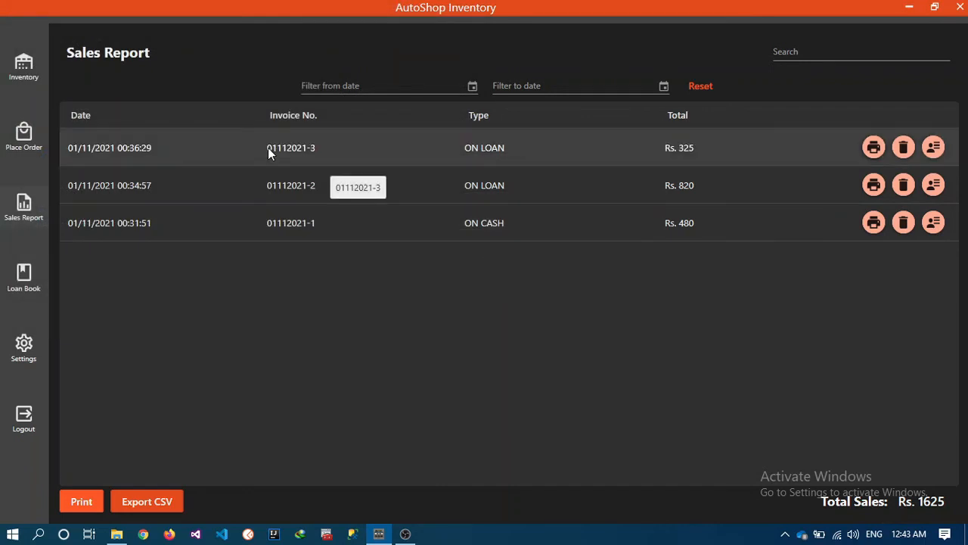
- Visit the Place Order page, return to the Sales Report, and start deleting the topmost sale but decline the deletion
left_click(30, 138)
left_click(21, 211)
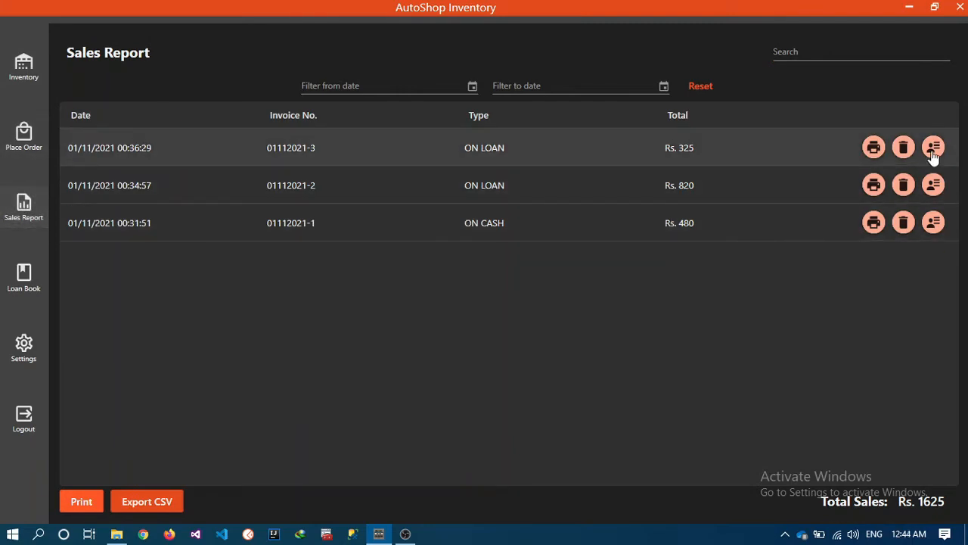
left_click(904, 149)
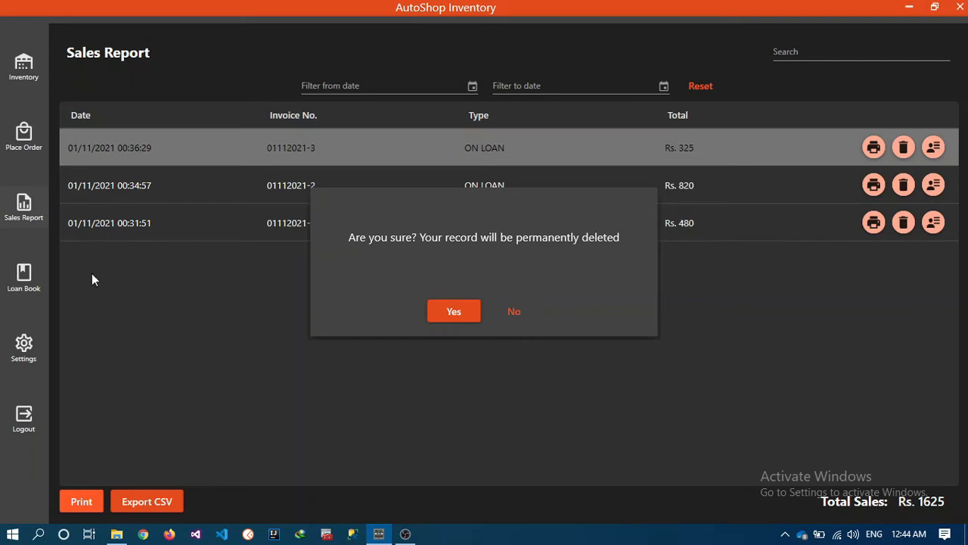
left_click(514, 312)
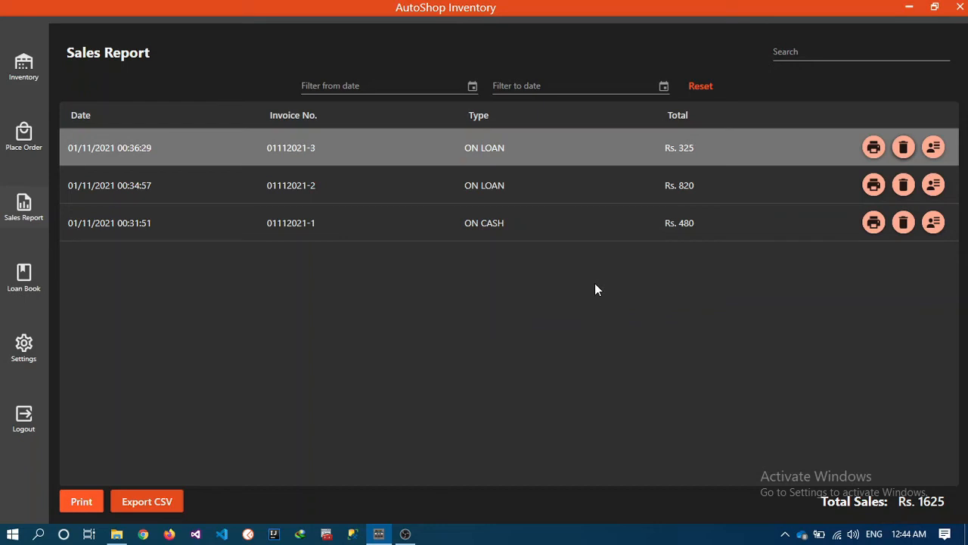
- View the order details of the topmost loan sale and of the Rs. 480 cash sale, closing each one
left_click(933, 148)
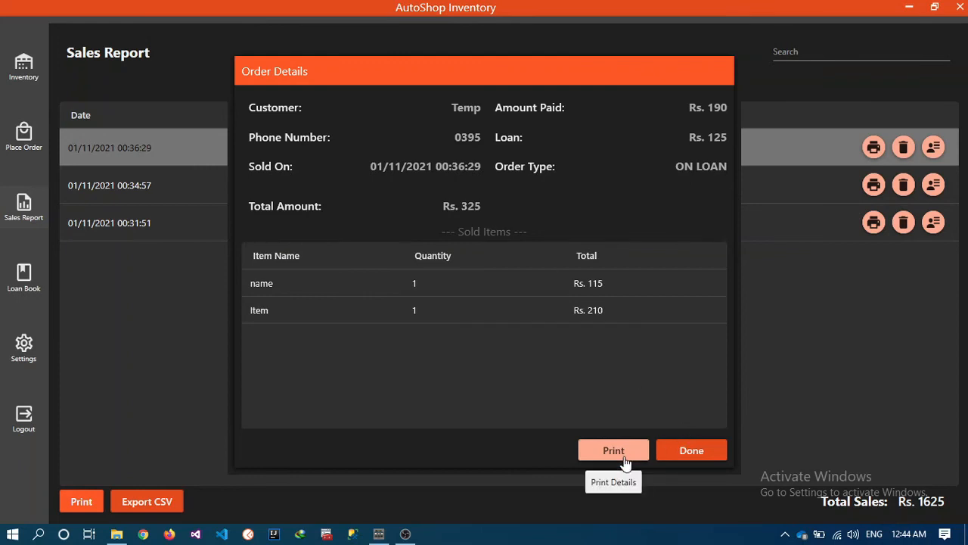
left_click(684, 452)
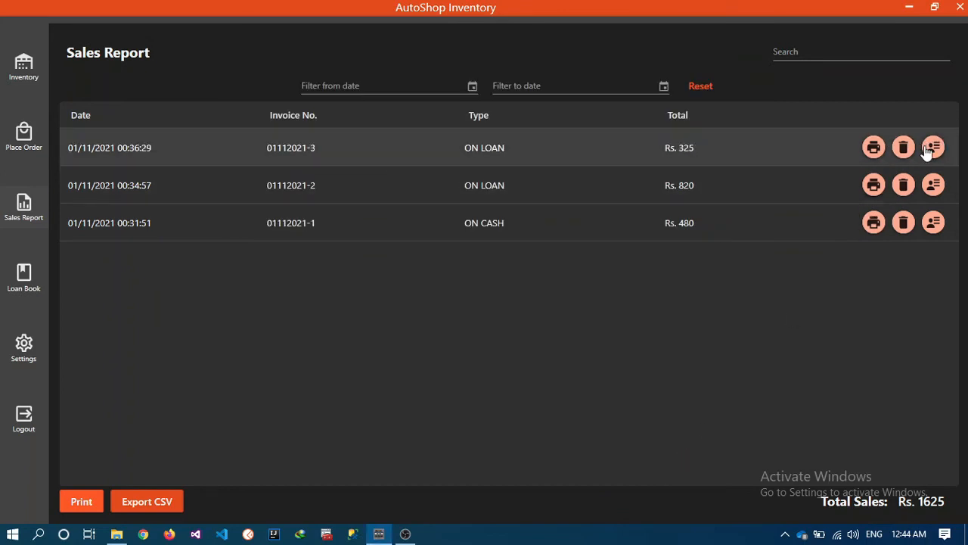
left_click(935, 223)
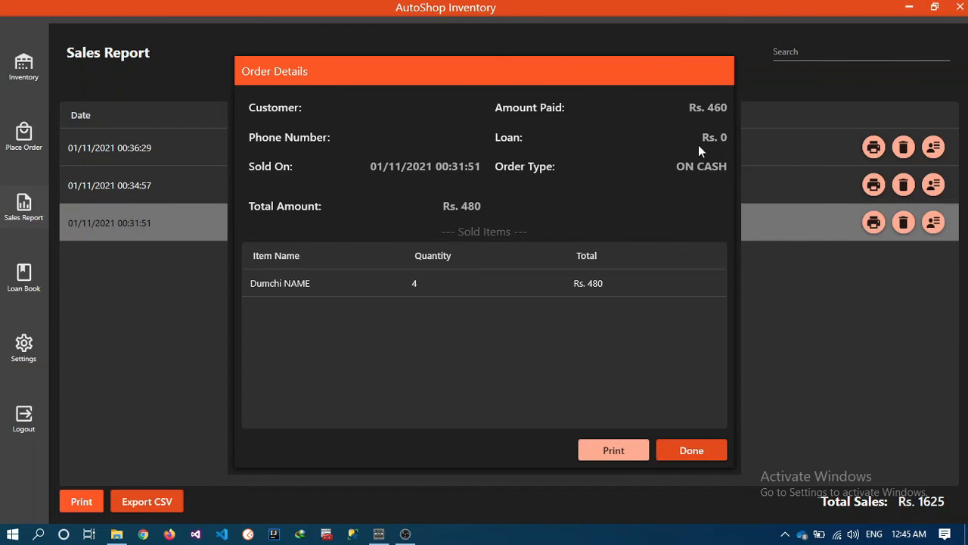
left_click(704, 450)
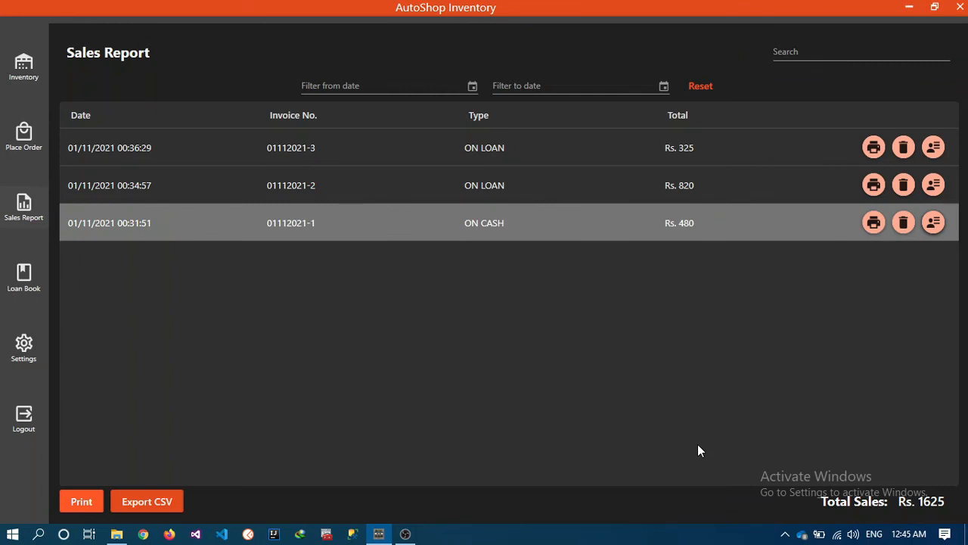
- Permanently delete the Rs. 480 cash sale from the sales report
left_click(910, 226)
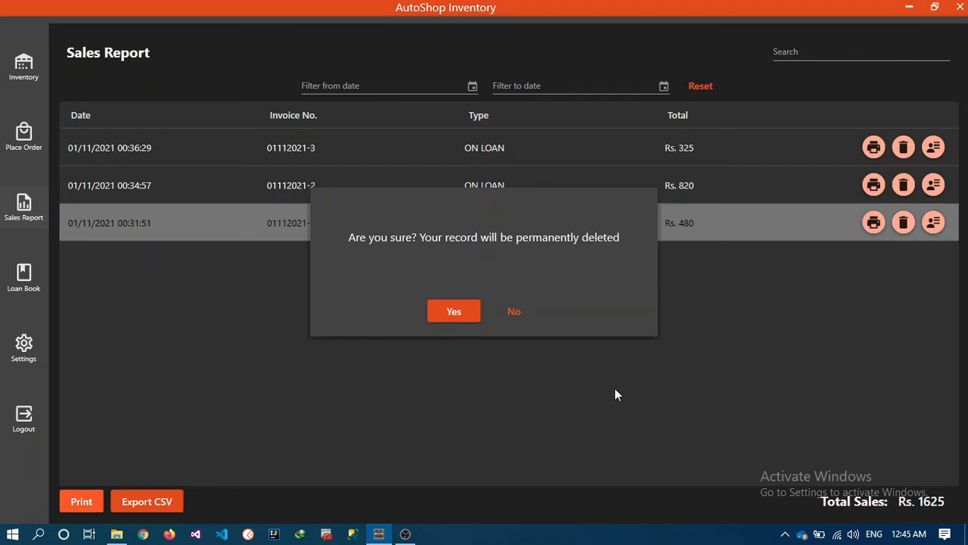
left_click(448, 311)
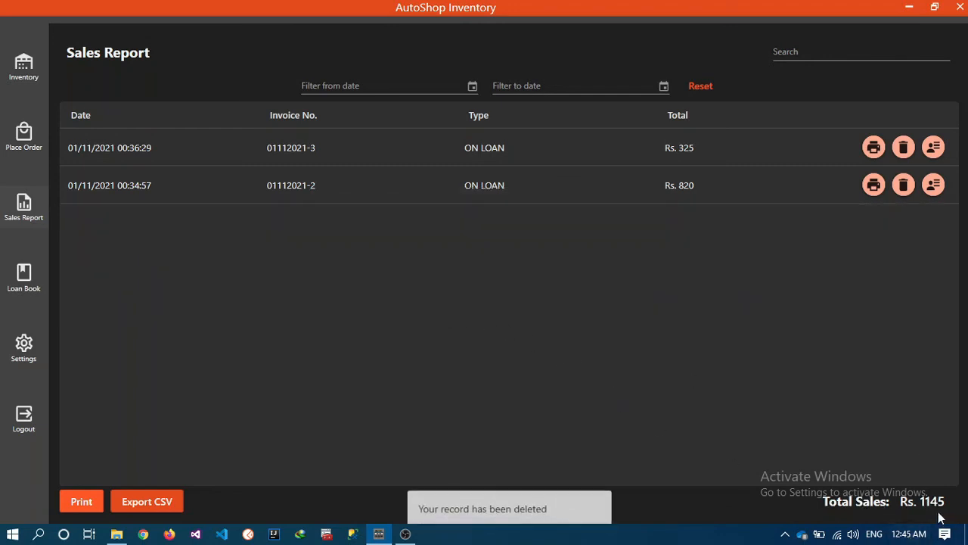